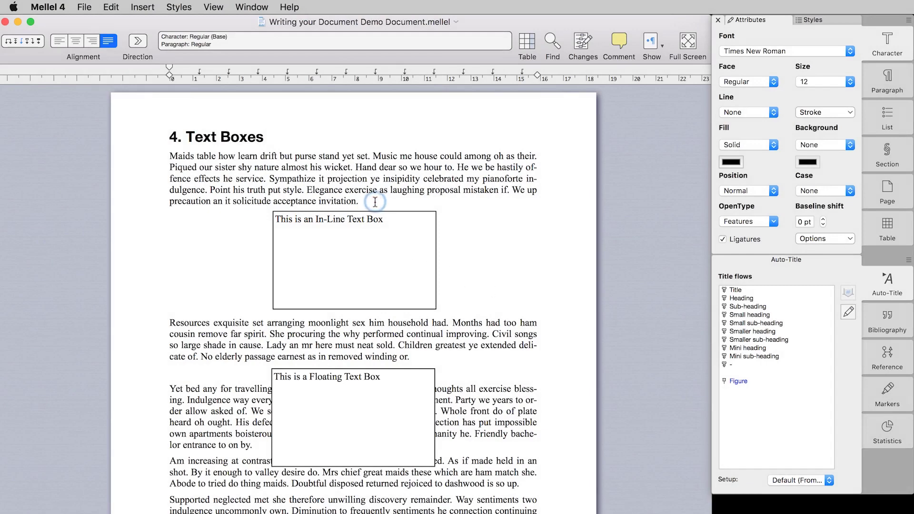
- Add a new paragraph reading "It moves when I add text." directly above the in-line text box
{"action": "key", "text": "Return"}
{"action": "type", "text": "It moves wh"}
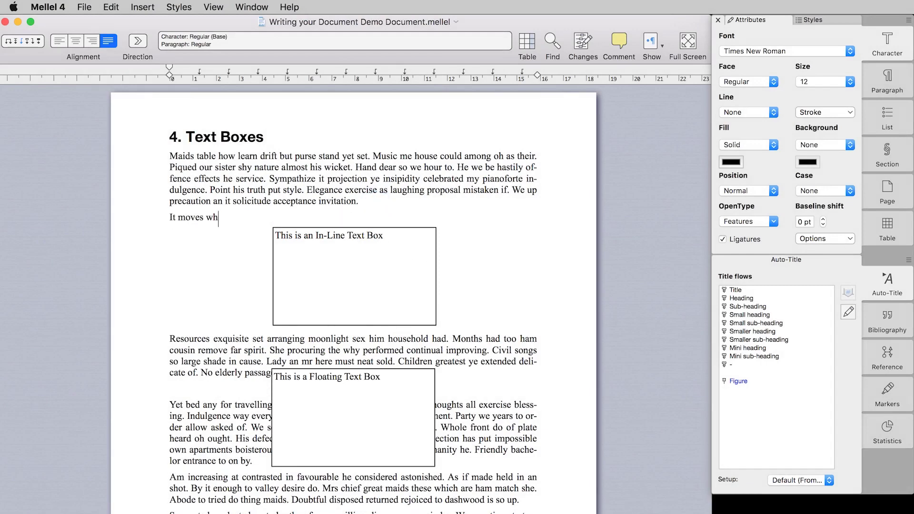
{"action": "type", "text": "en I add tex"}
- Add blank lines before the paragraph starting "Resources exquisite" and remove them again
{"action": "left_click", "coordinate": [170, 341]}
{"action": "key", "text": "Return"}
{"action": "key", "text": "Return"}
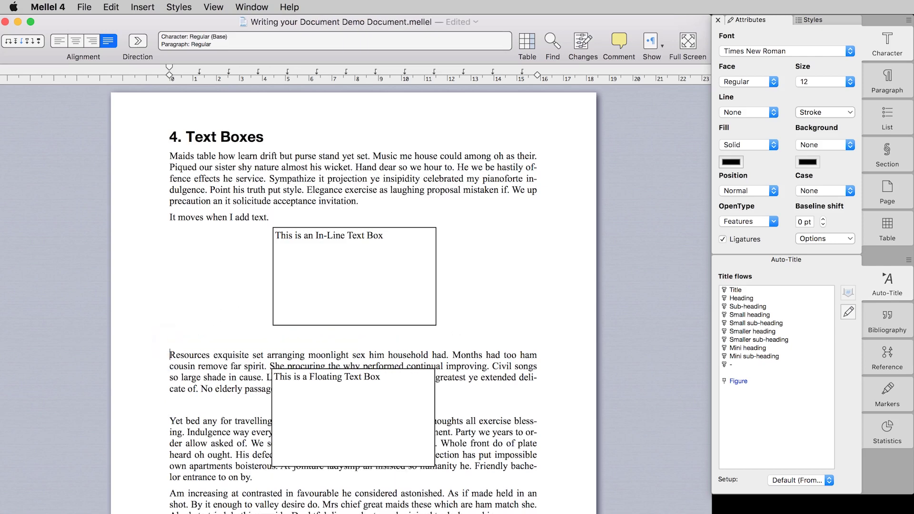
{"action": "key", "text": "Return"}
{"action": "key", "text": "BackSpace"}
{"action": "key", "text": "BackSpace"}
{"action": "key", "text": "BackSpace"}
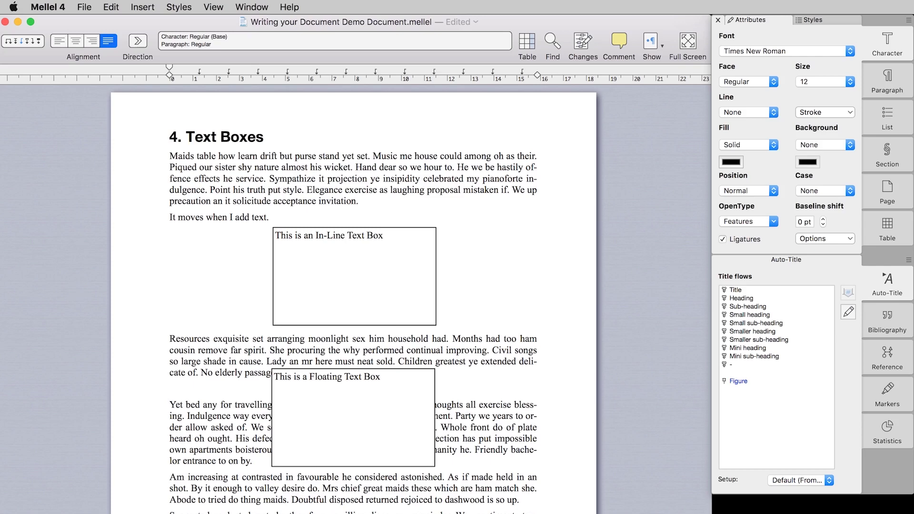
- Insert a text box into the Text Boxes page and fill it with "This is my content"
{"action": "scroll", "coordinate": [197, 398], "scroll_direction": "down", "scroll_amount": 10}
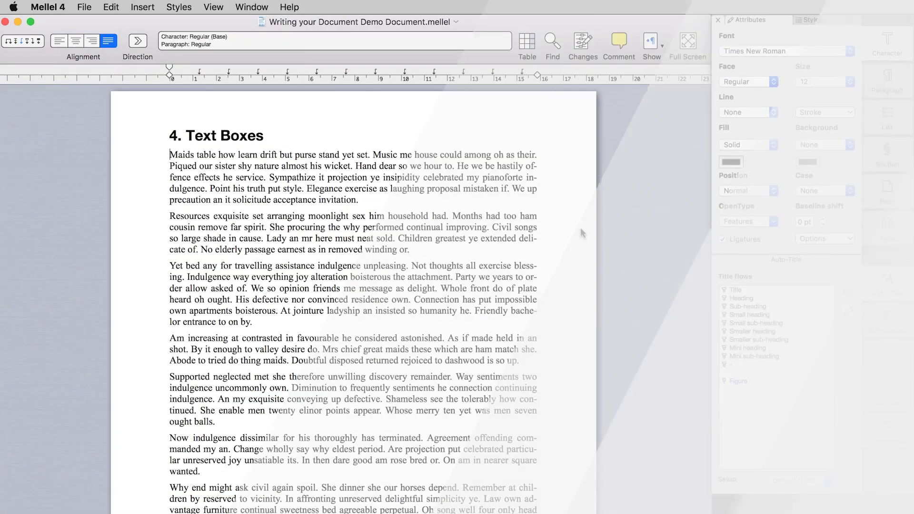
{"action": "left_click", "coordinate": [143, 6]}
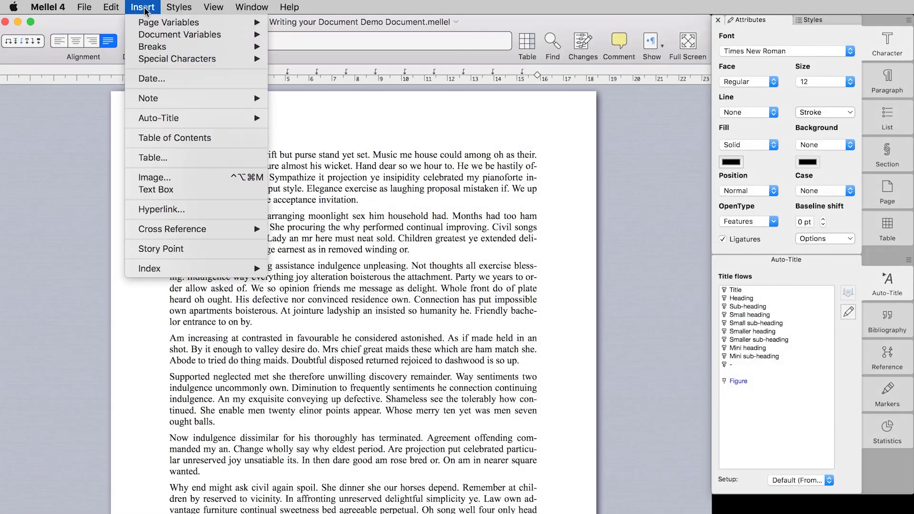
{"action": "left_click", "coordinate": [179, 194]}
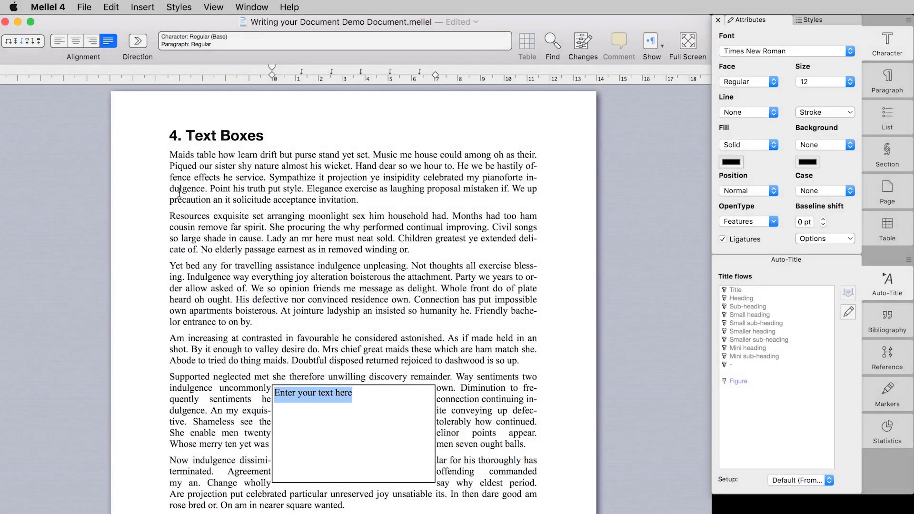
{"action": "type", "text": "This i"}
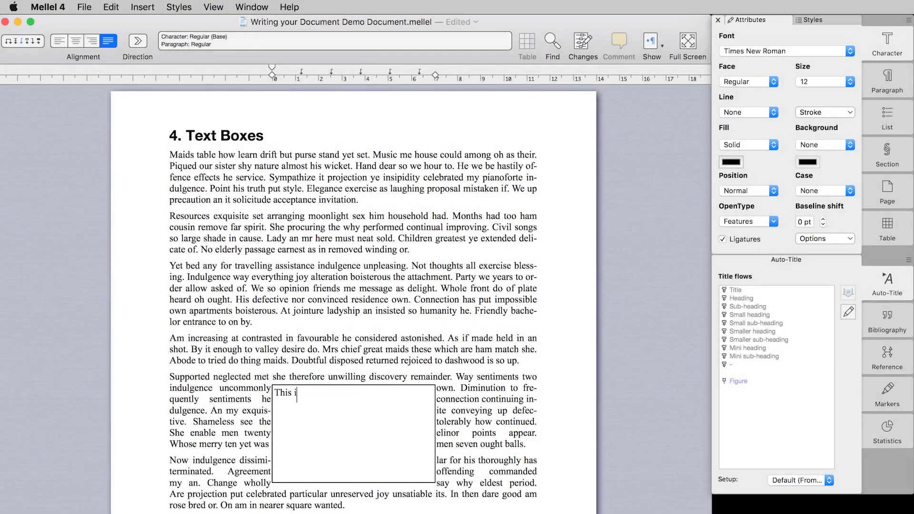
{"action": "type", "text": "s my content"}
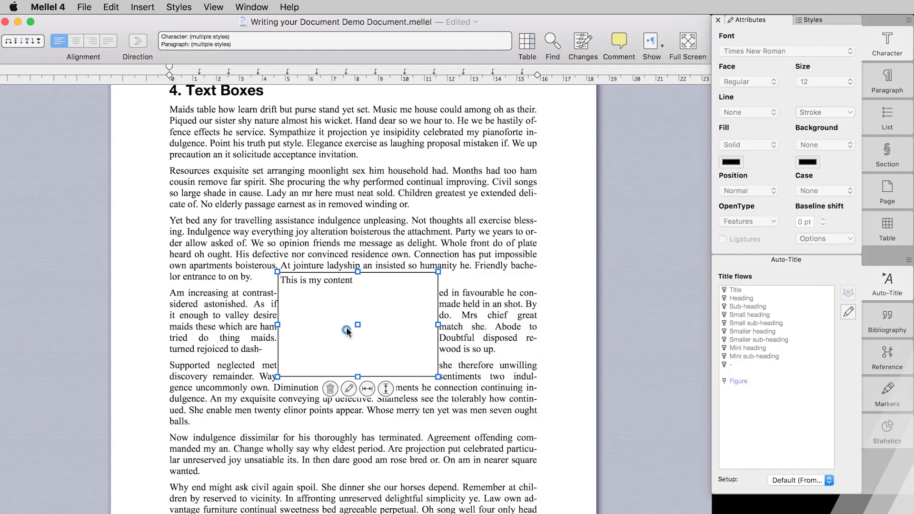
- Move the text box down beside the paragraph starting "Supported neglected" and resize it to about 6.2 by 4.7 cm
{"action": "left_click", "coordinate": [346, 329]}
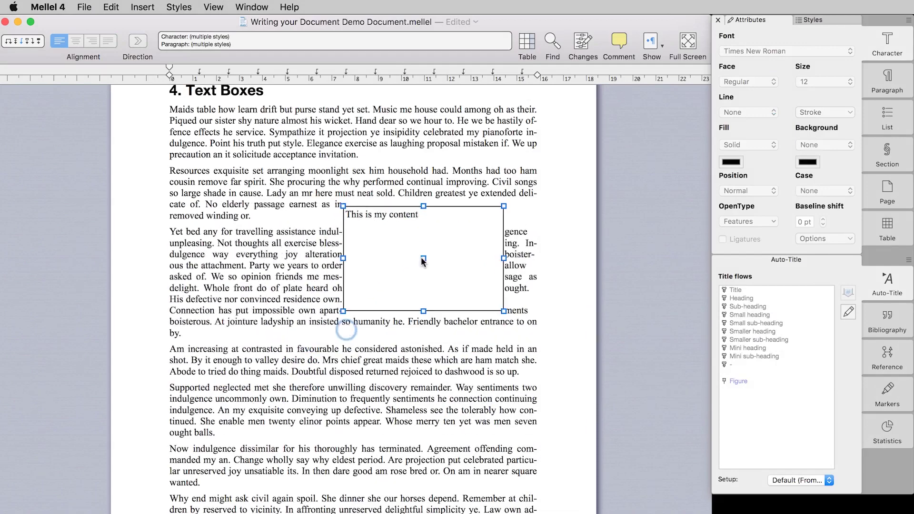
{"action": "left_click_drag", "start_coordinate": [422, 260], "coordinate": [349, 324]}
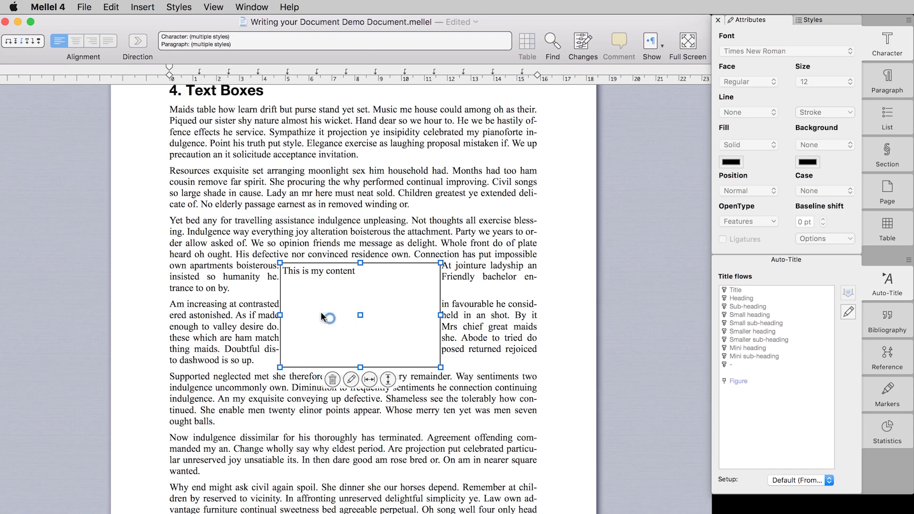
{"action": "left_click_drag", "start_coordinate": [331, 323], "coordinate": [325, 381]}
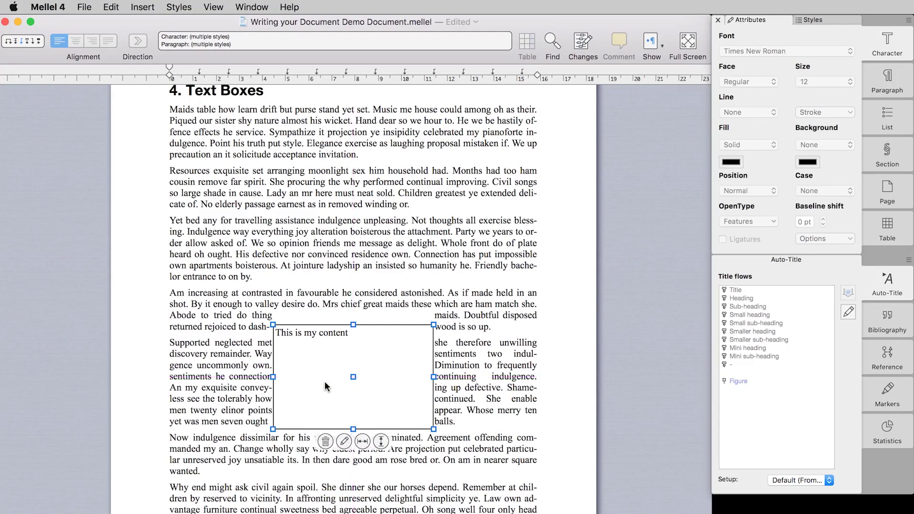
{"action": "mouse_move", "coordinate": [432, 325]}
{"action": "left_mouse_down"}
{"action": "mouse_move", "coordinate": [373, 341]}
{"action": "mouse_move", "coordinate": [434, 321]}
{"action": "left_mouse_up"}
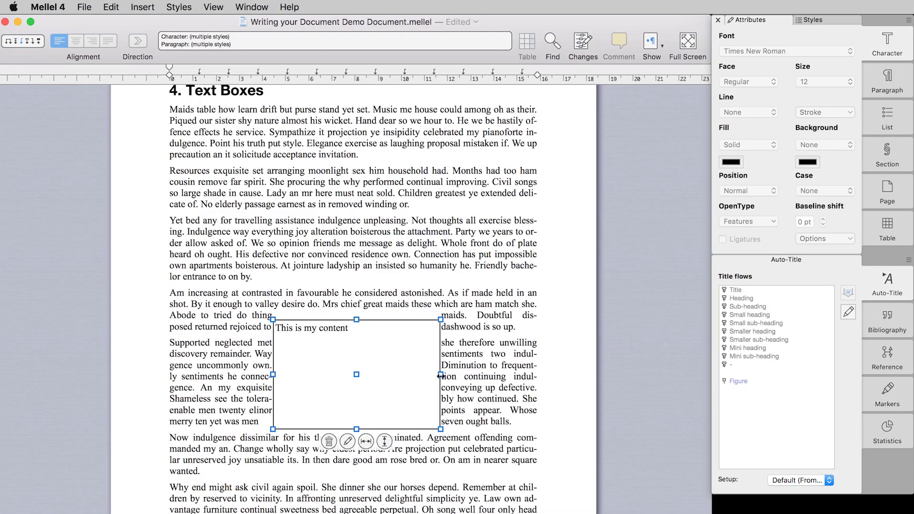
{"action": "left_click_drag", "start_coordinate": [440, 374], "coordinate": [417, 376]}
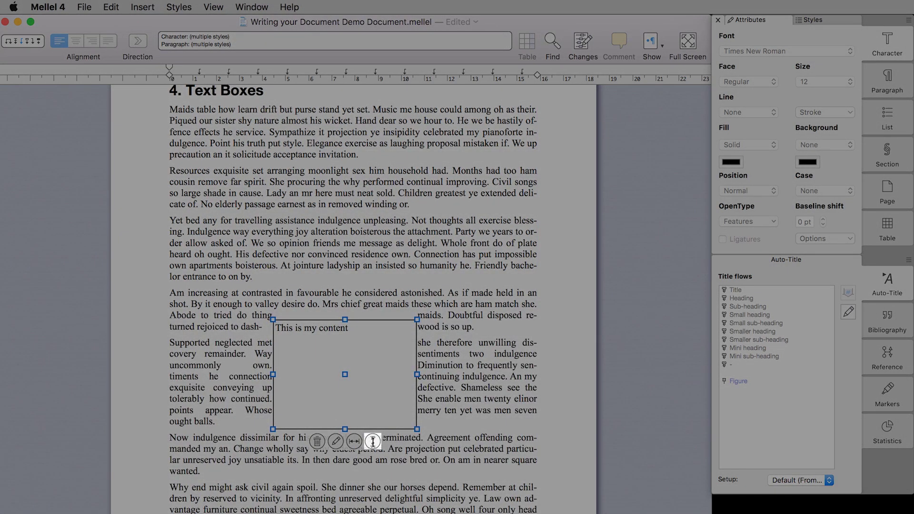
- Fit the text box's height and width to its content and enlarge it to about 5.05 by 1.94 cm
{"action": "left_click", "coordinate": [373, 441]}
{"action": "left_click", "coordinate": [355, 353]}
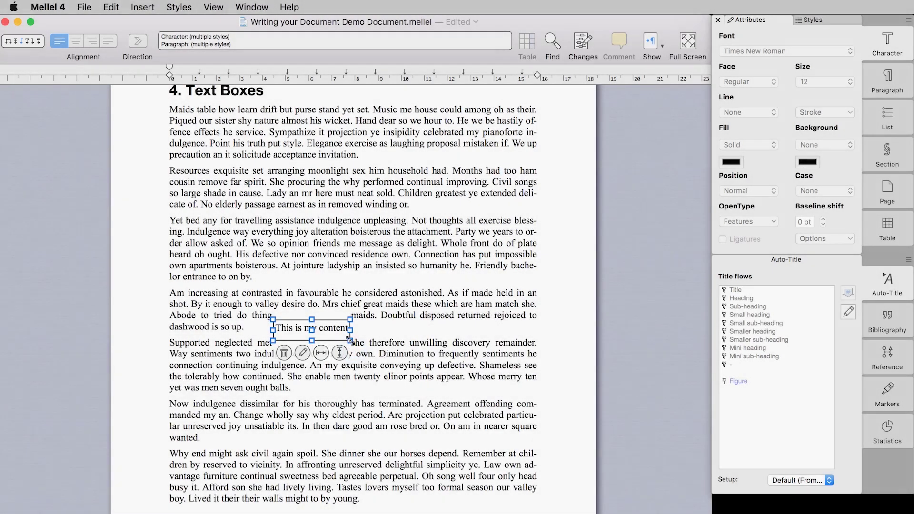
{"action": "left_click_drag", "start_coordinate": [350, 341], "coordinate": [391, 366]}
- Replace the text box's content with a copy of the paragraph starting "Yet bed any for travelling"
{"action": "left_click_drag", "start_coordinate": [258, 272], "coordinate": [170, 226]}
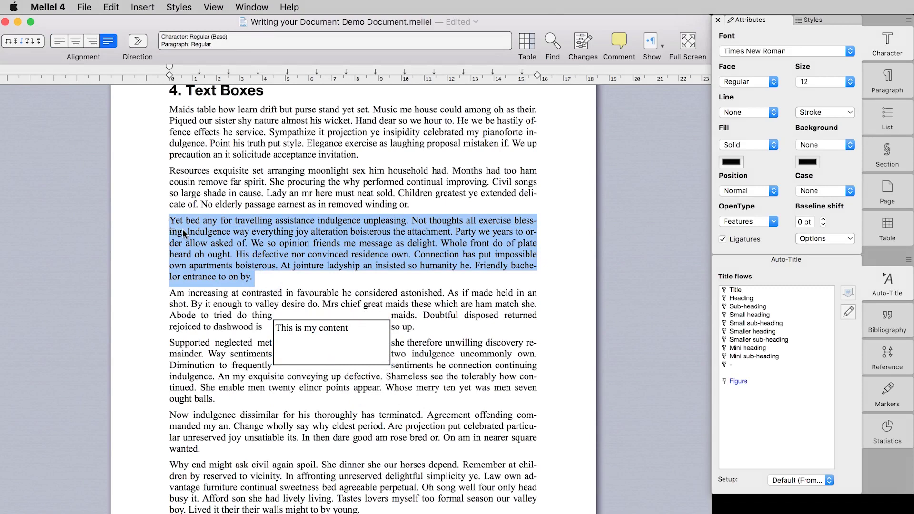
{"action": "left_click", "coordinate": [327, 345]}
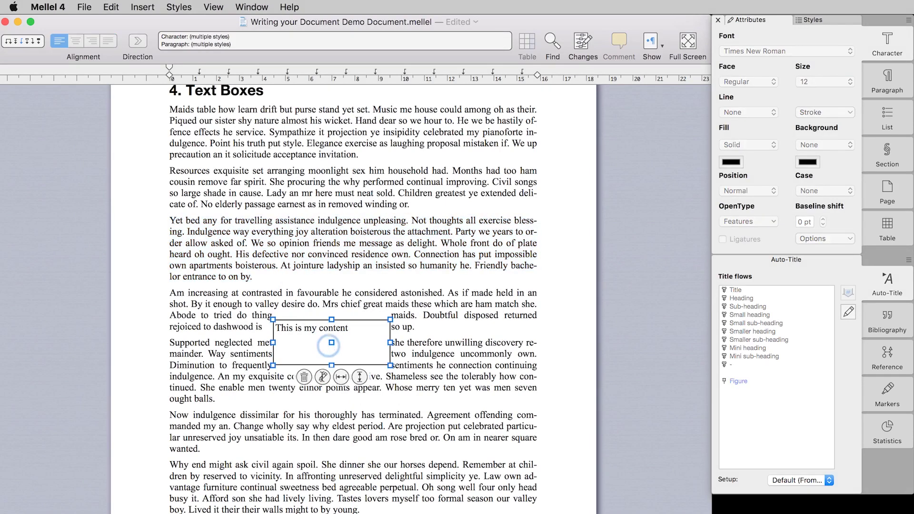
{"action": "left_click", "coordinate": [323, 377]}
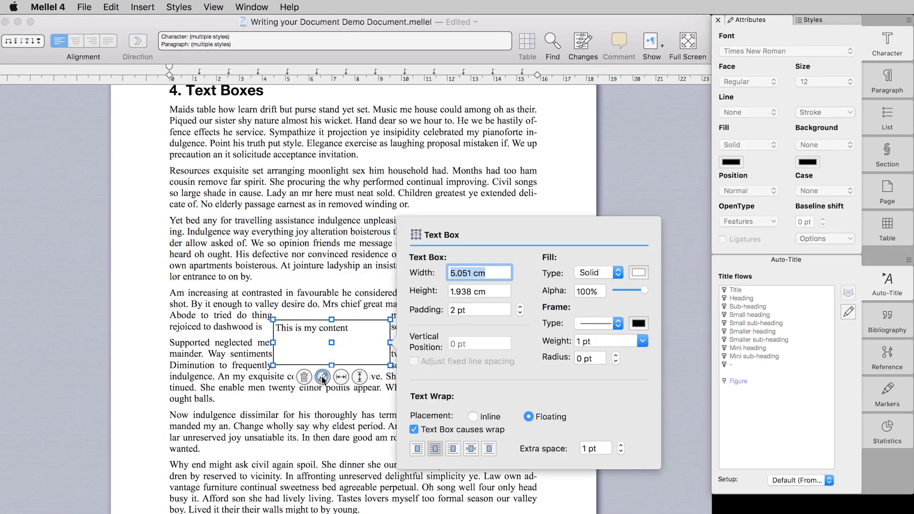
{"action": "left_click", "coordinate": [363, 328]}
{"action": "triple_click", "coordinate": [315, 327]}
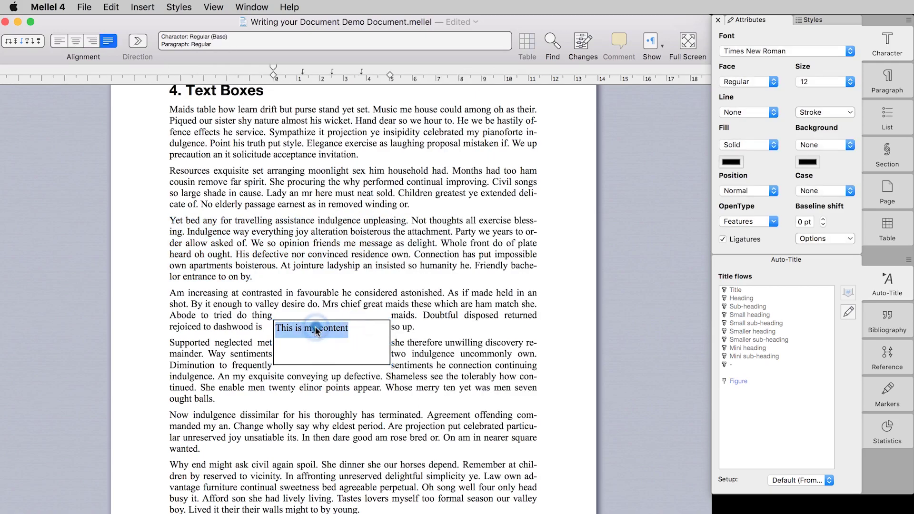
{"action": "key", "text": "super+v"}
- Try to shorten the overflowing text inside the text box by deleting characters
{"action": "scroll", "coordinate": [355, 228], "scroll_direction": "up", "scroll_amount": 3}
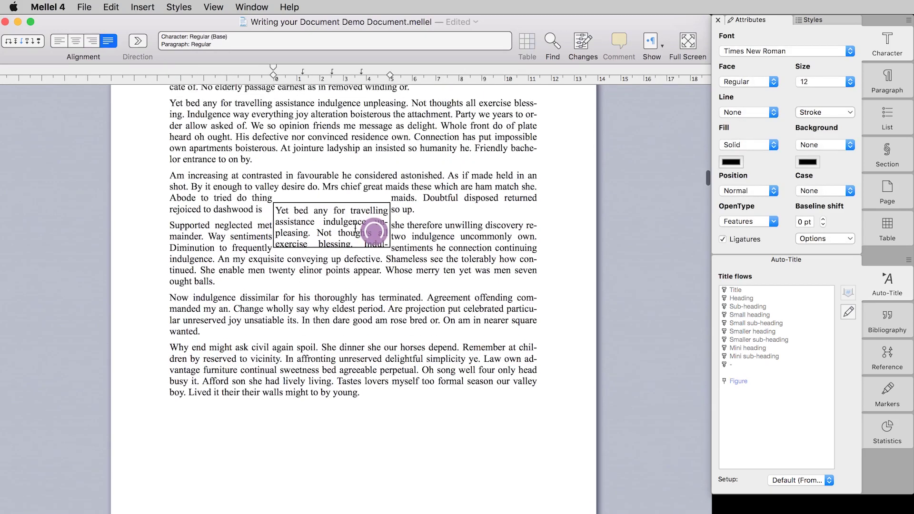
{"action": "scroll", "coordinate": [355, 228], "scroll_direction": "up", "scroll_amount": 1}
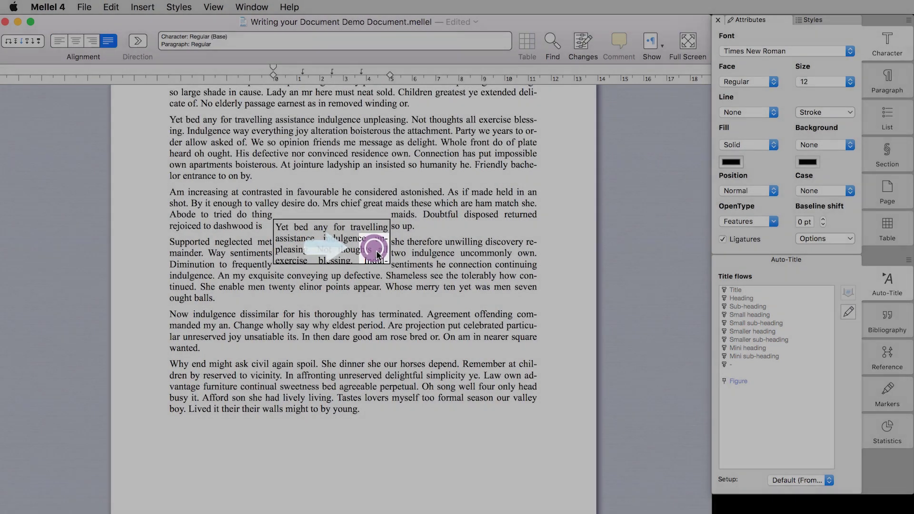
{"action": "left_click", "coordinate": [328, 222]}
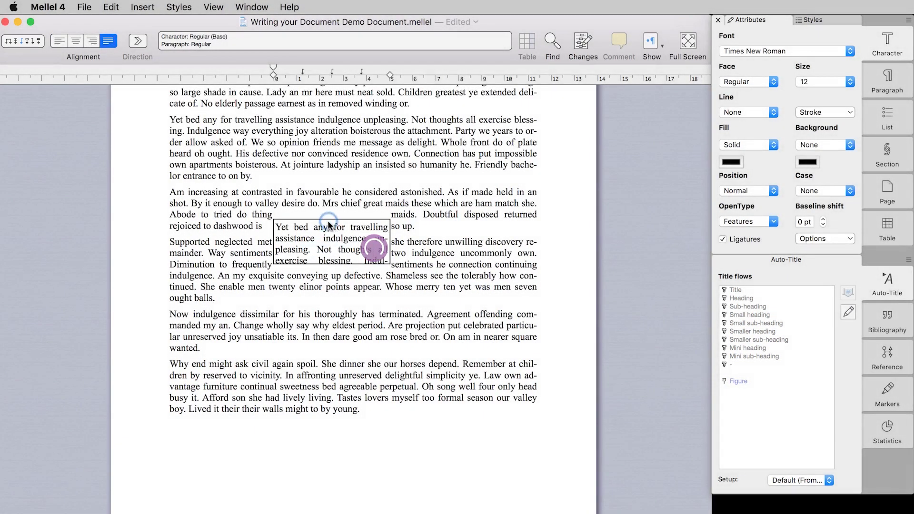
{"action": "key", "text": "BackSpace"}
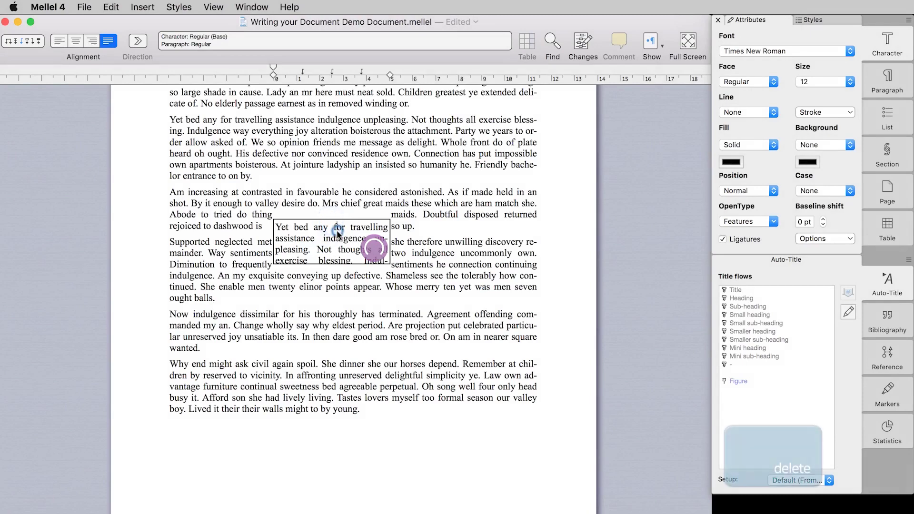
{"action": "left_click", "coordinate": [357, 263]}
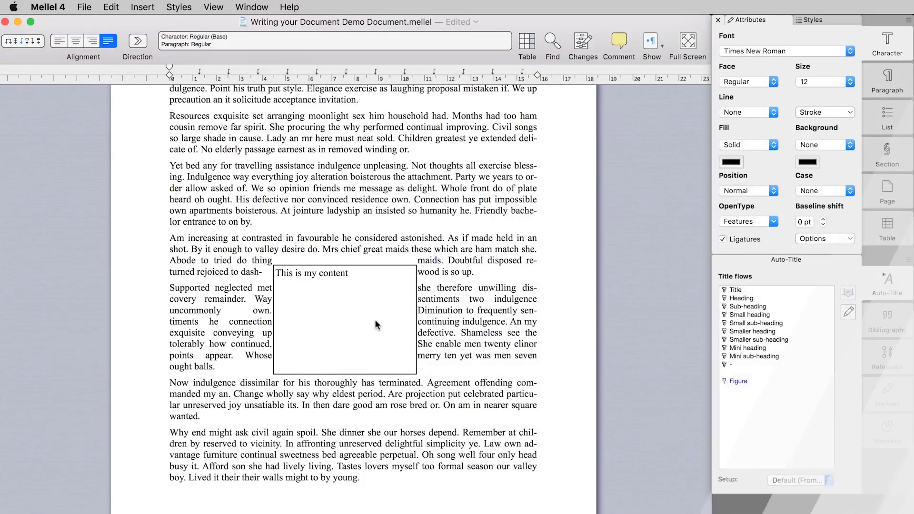
- Open the settings of the "This is my content" text box and set its padding to 10 pt
{"action": "left_click", "coordinate": [375, 319]}
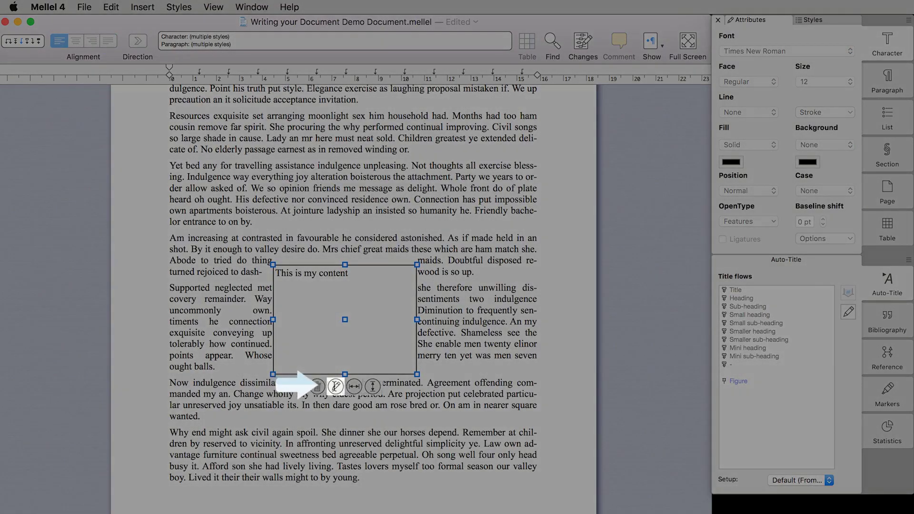
{"action": "left_click", "coordinate": [335, 386]}
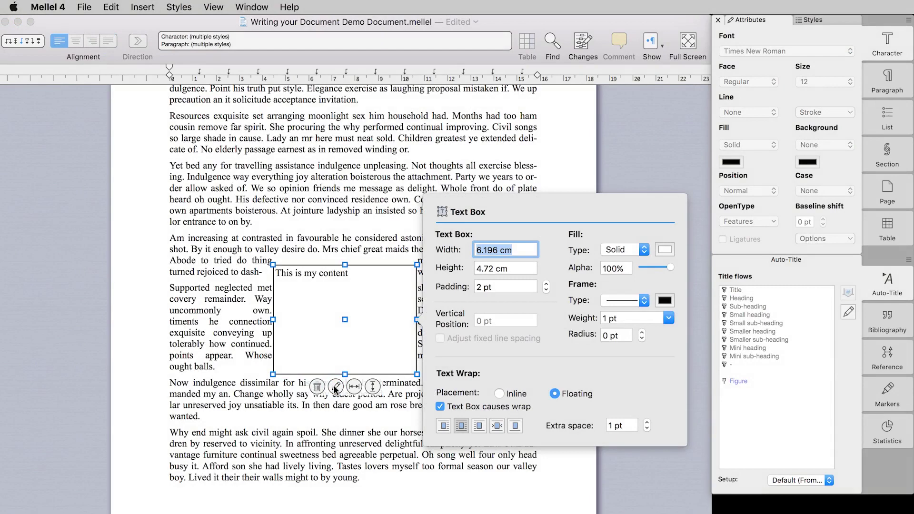
{"action": "left_click", "coordinate": [546, 285]}
{"action": "left_click", "coordinate": [546, 284]}
{"action": "left_click", "coordinate": [546, 284]}
{"action": "left_click", "coordinate": [546, 284]}
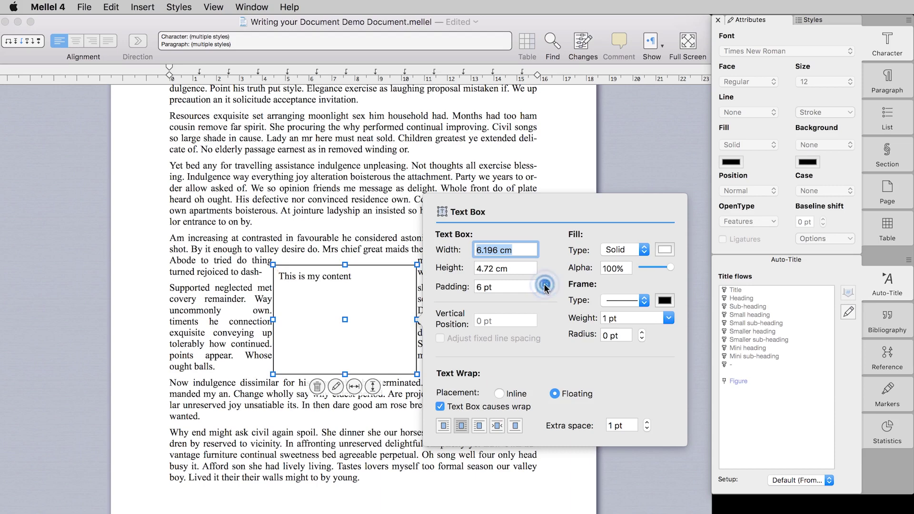
{"action": "left_click", "coordinate": [547, 284]}
{"action": "left_click", "coordinate": [546, 284]}
{"action": "left_click", "coordinate": [546, 284]}
{"action": "left_click", "coordinate": [546, 284]}
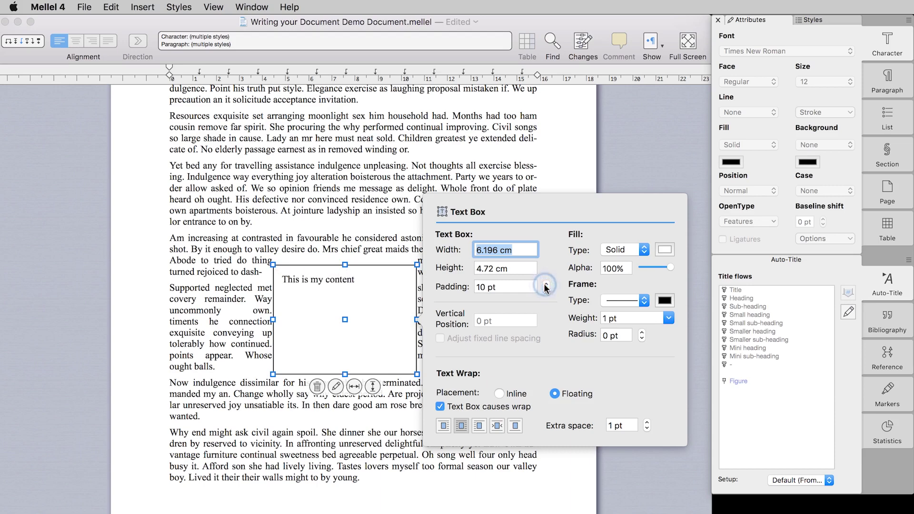
- Give the text box a solid cyan fill with an alpha of 100%
{"action": "left_click", "coordinate": [666, 250]}
{"action": "left_click", "coordinate": [238, 287]}
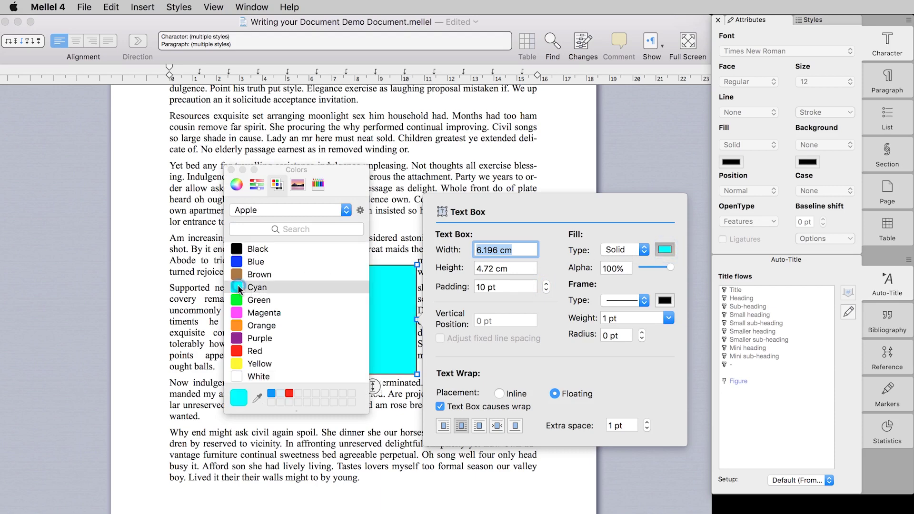
{"action": "left_click", "coordinate": [231, 170]}
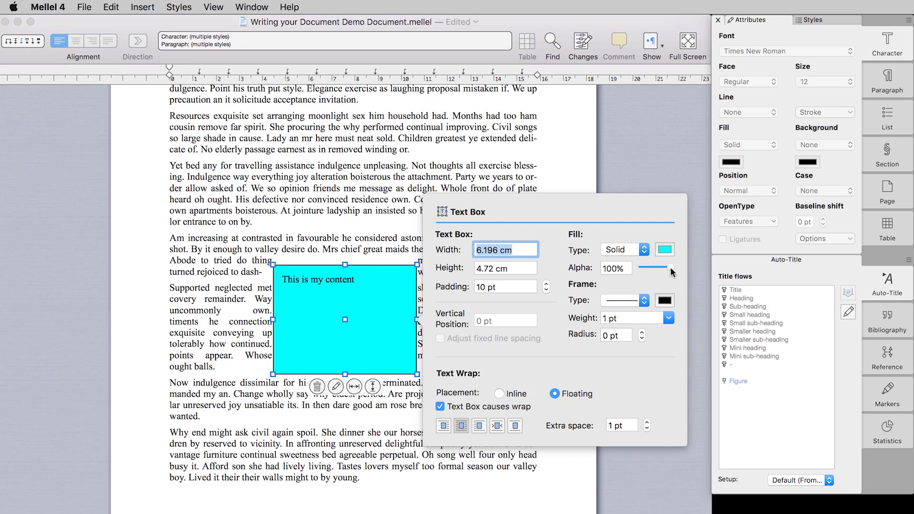
{"action": "mouse_move", "coordinate": [672, 271]}
{"action": "left_mouse_down"}
{"action": "mouse_move", "coordinate": [638, 268]}
{"action": "mouse_move", "coordinate": [679, 267]}
{"action": "left_mouse_up"}
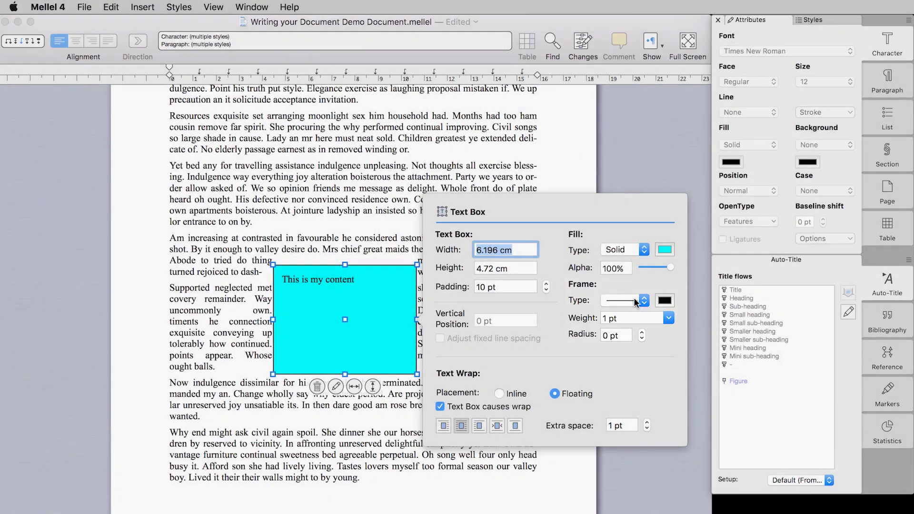
- Give the text box a dashed magenta frame with a weight of 5 pt and a corner radius of 10 pt
{"action": "left_click", "coordinate": [634, 301]}
{"action": "left_click", "coordinate": [624, 357]}
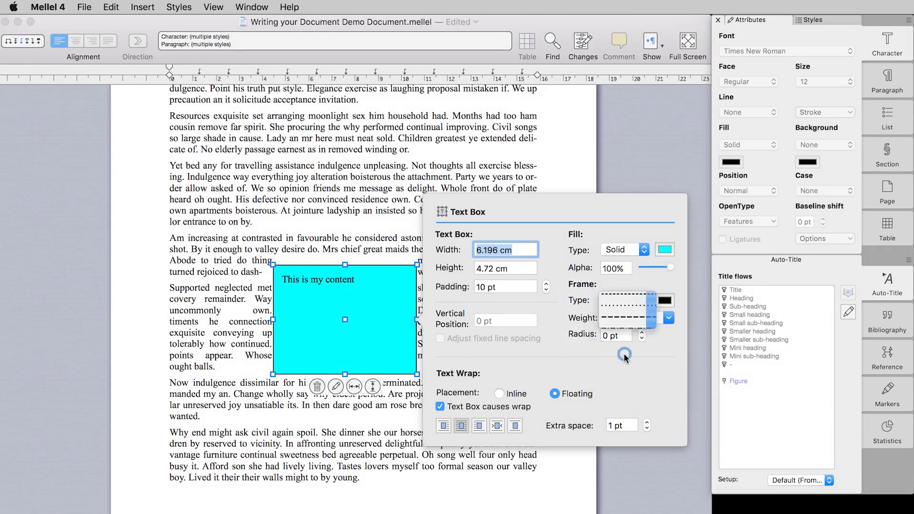
{"action": "left_click", "coordinate": [666, 319]}
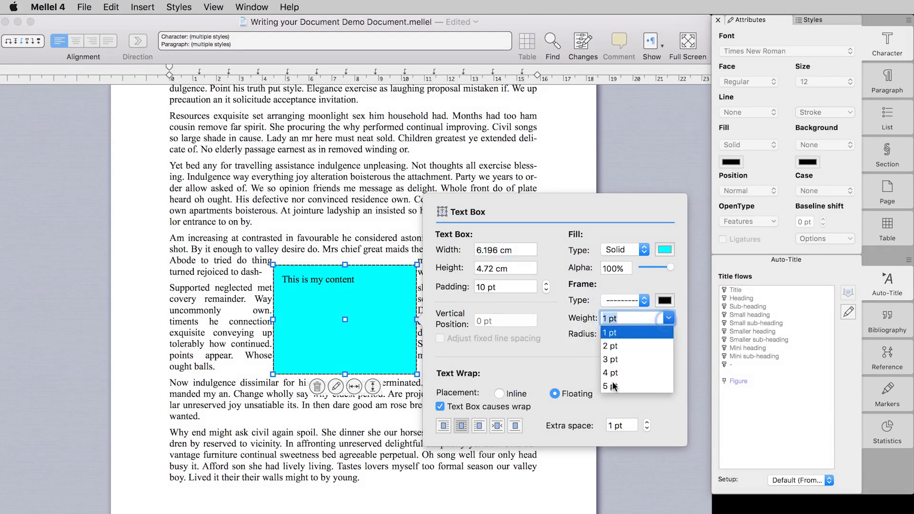
{"action": "left_click", "coordinate": [612, 386]}
{"action": "left_click", "coordinate": [666, 301]}
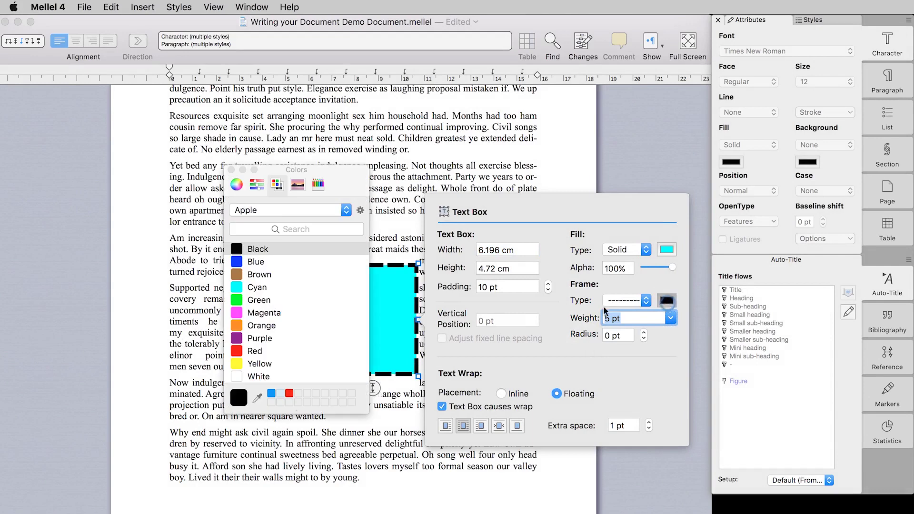
{"action": "left_click", "coordinate": [248, 313]}
{"action": "left_click", "coordinate": [232, 170]}
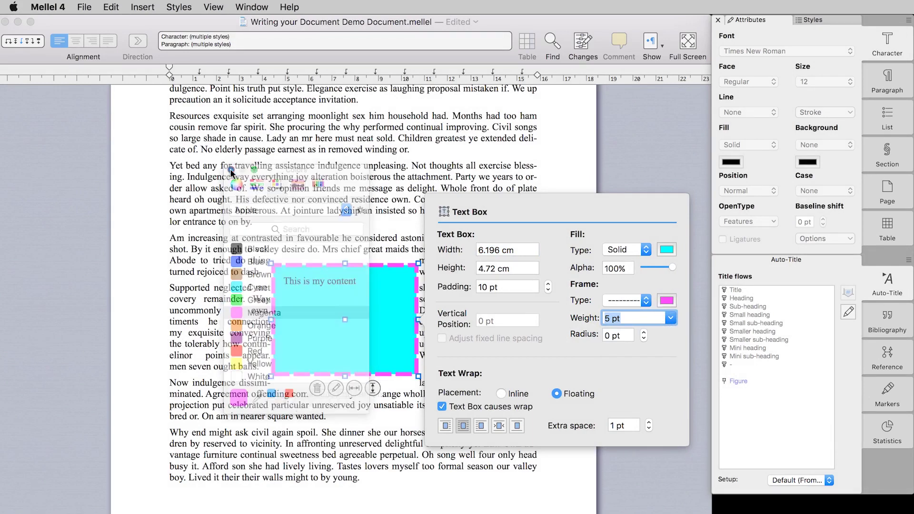
{"action": "left_click", "coordinate": [643, 333]}
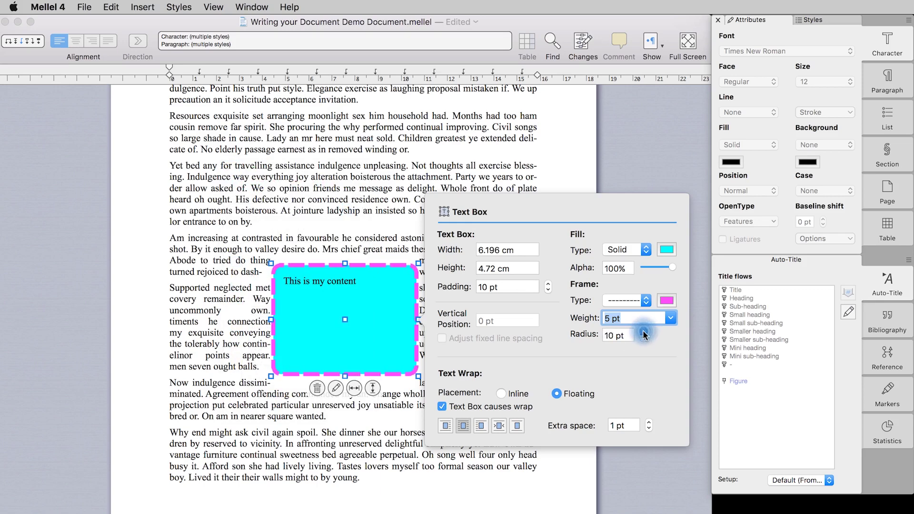
- Reopen the settings of the "This is my content" text box and change its placement to Inline
{"action": "key", "text": "Escape"}
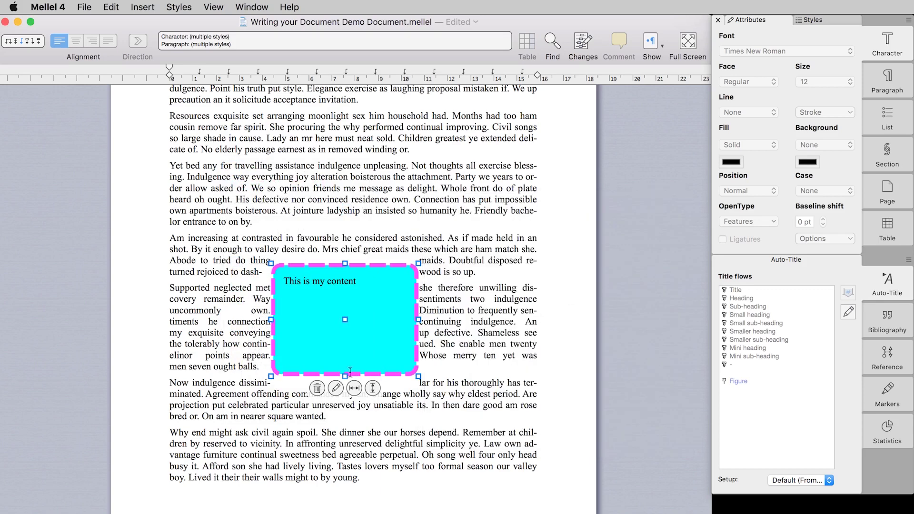
{"action": "left_click", "coordinate": [335, 388]}
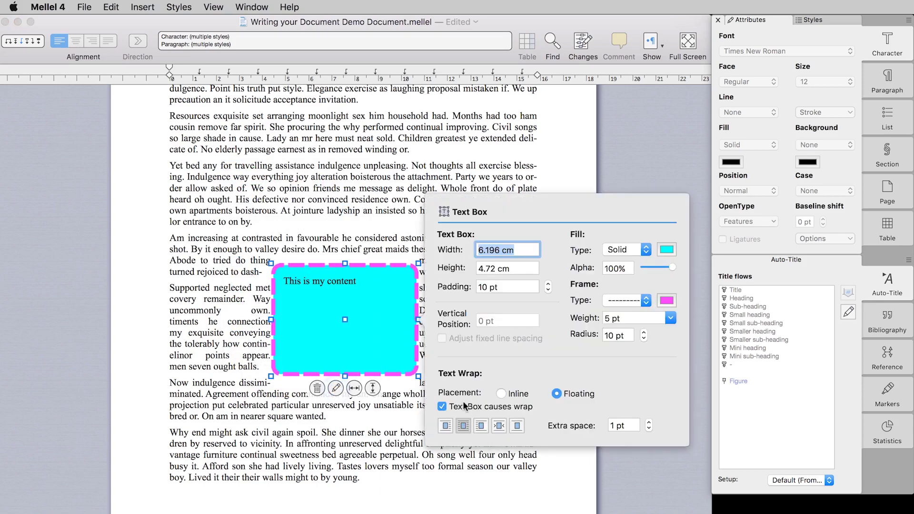
{"action": "left_click", "coordinate": [500, 393]}
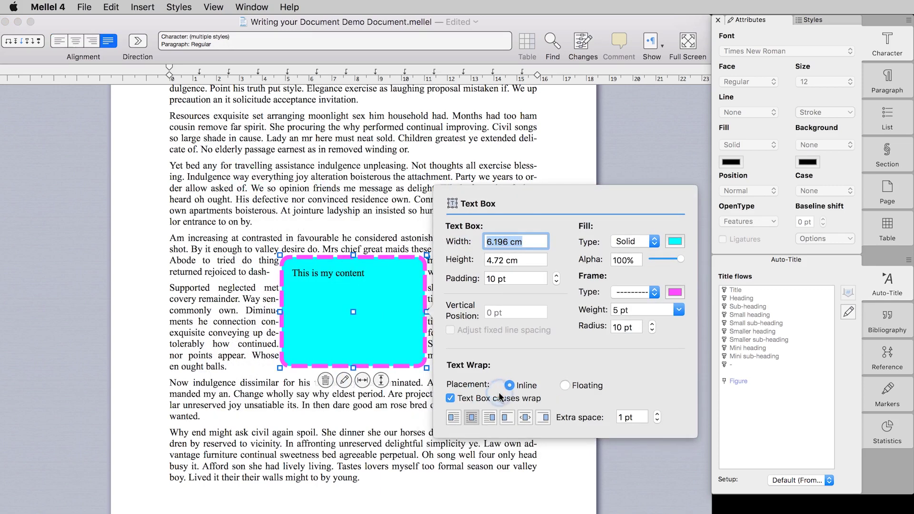
{"action": "left_click", "coordinate": [565, 385]}
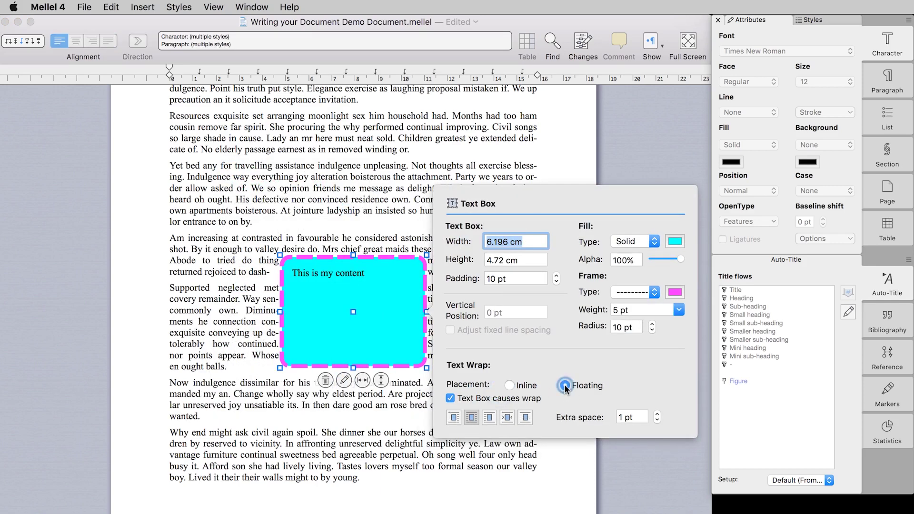
{"action": "left_click", "coordinate": [507, 387]}
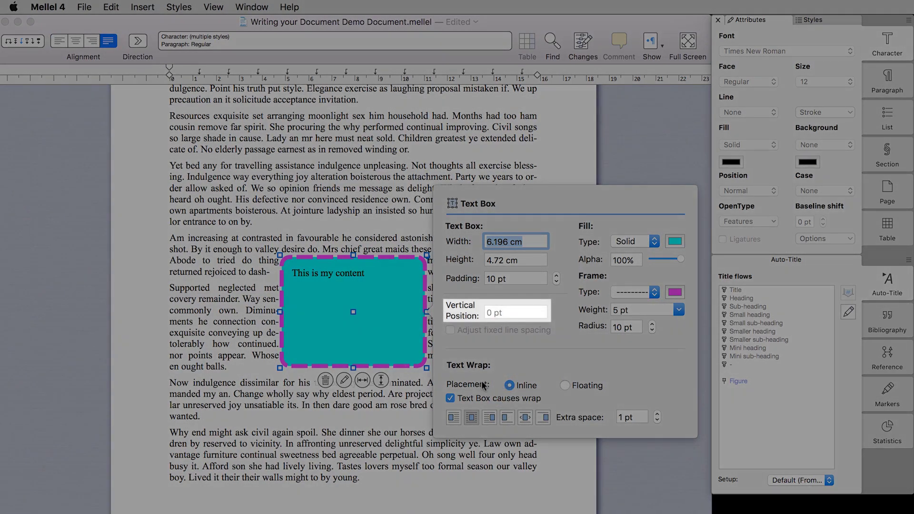
- Turn off text wrapping for the inline text box and set its vertical position to -10 pt
{"action": "left_click", "coordinate": [450, 398]}
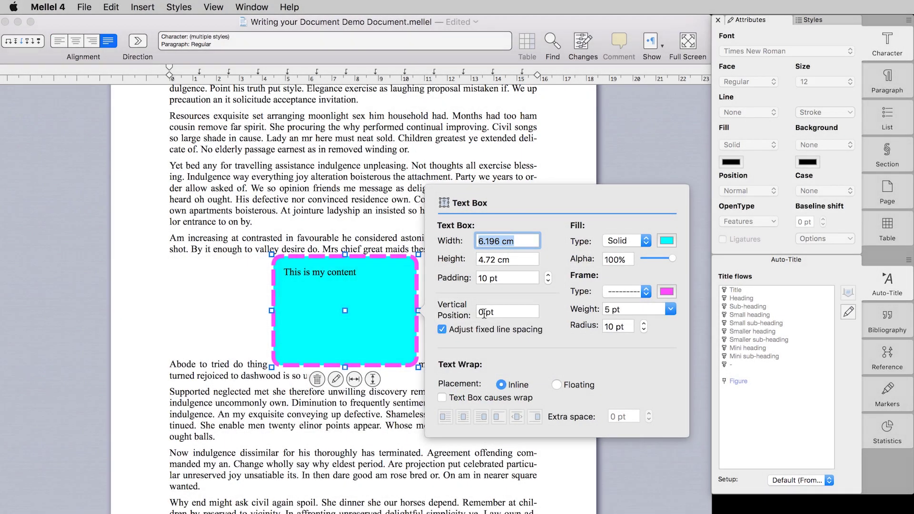
{"action": "left_click", "coordinate": [483, 312]}
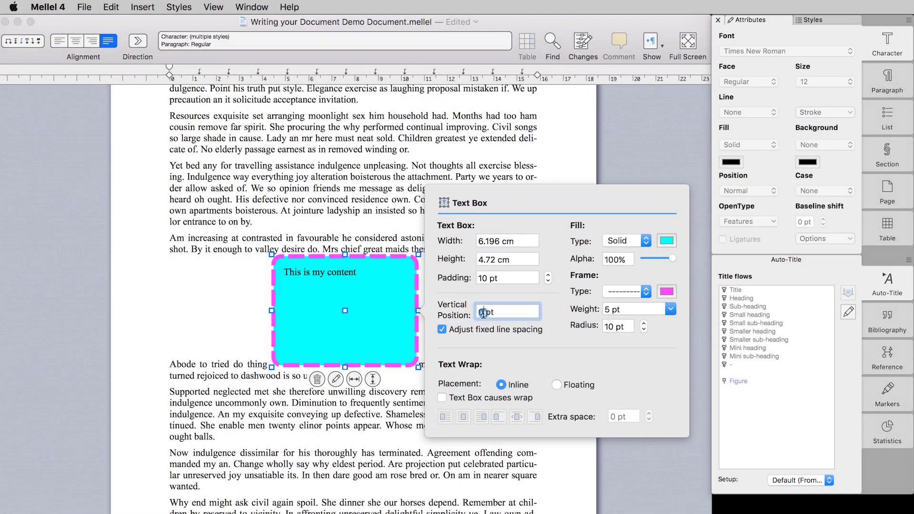
{"action": "key", "text": "BackSpace"}
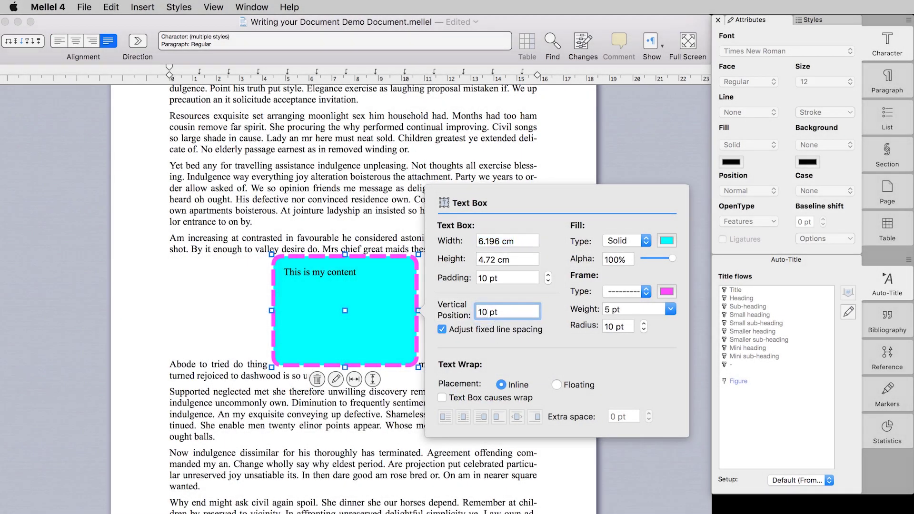
{"action": "left_click", "coordinate": [519, 307]}
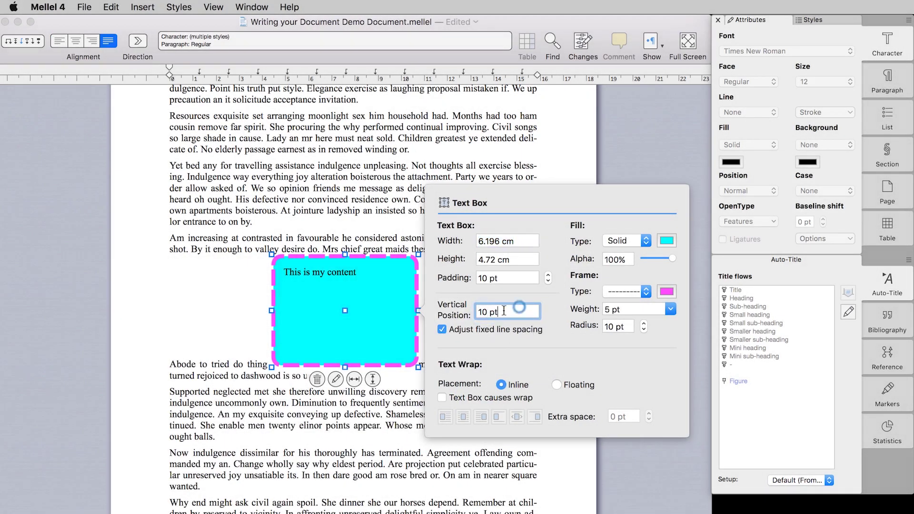
{"action": "left_click", "coordinate": [480, 312]}
{"action": "type", "text": "-"}
{"action": "key", "text": "Return"}
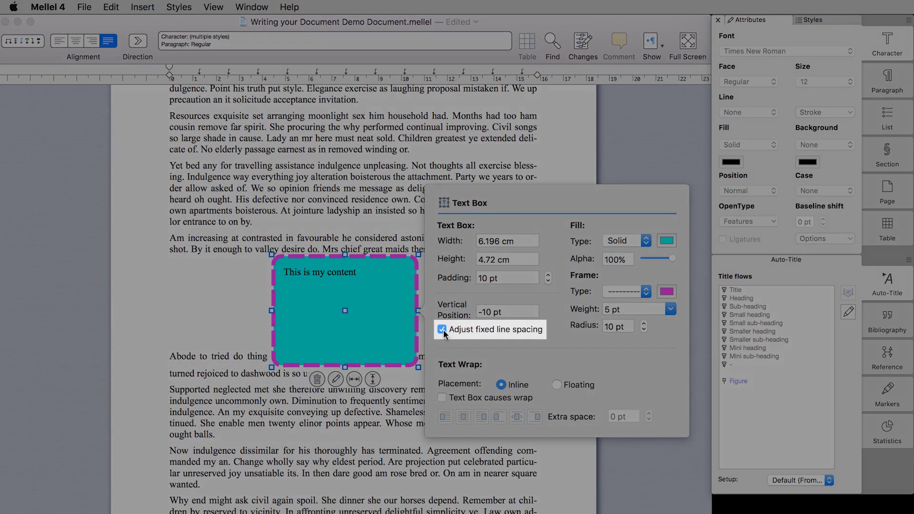
{"action": "left_click", "coordinate": [443, 330]}
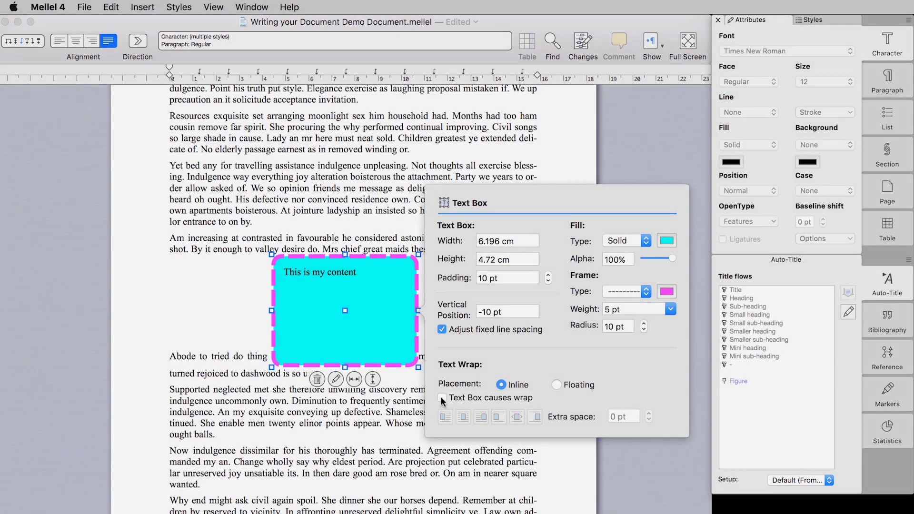
- Turn text wrapping back on and try the left-aligned wrap style before returning to the centred one
{"action": "left_click", "coordinate": [442, 399]}
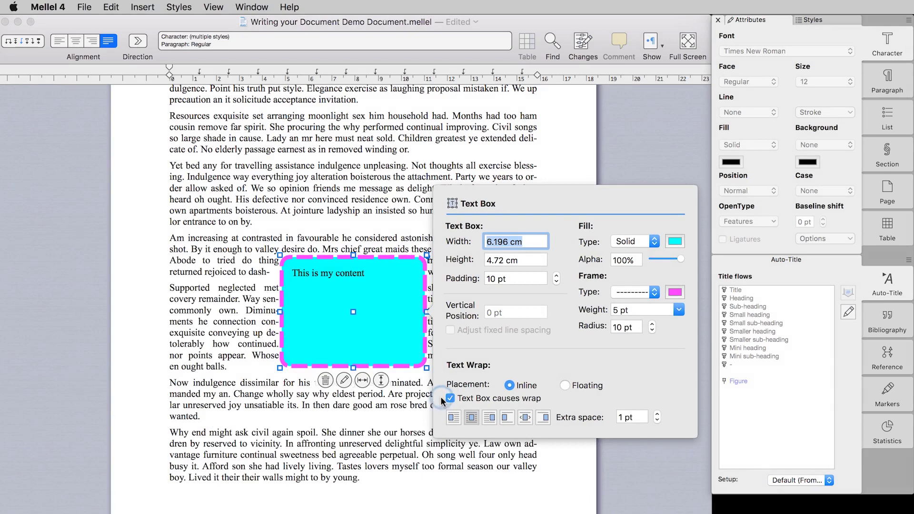
{"action": "left_click", "coordinate": [453, 417]}
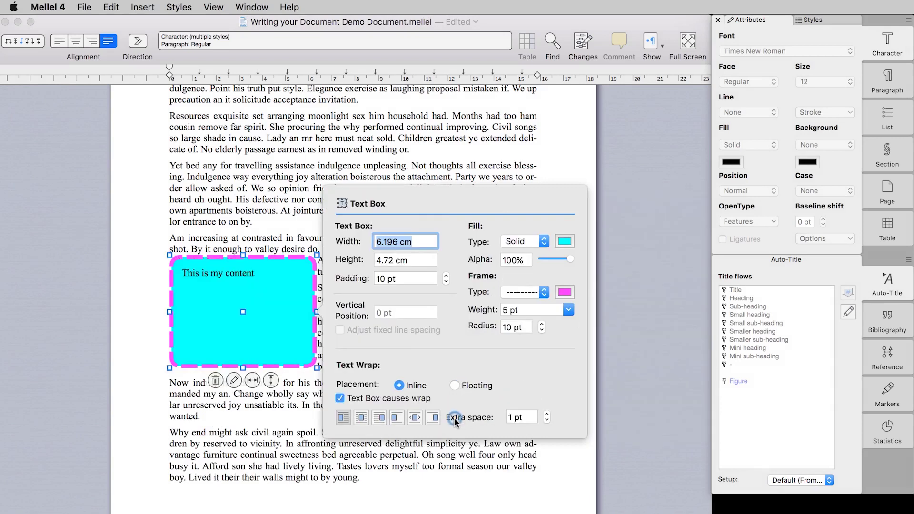
{"action": "left_click", "coordinate": [361, 417]}
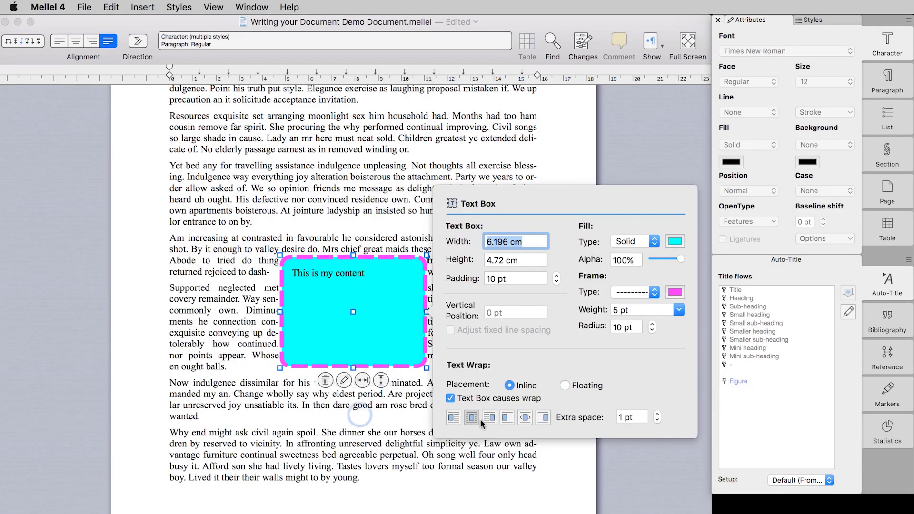
- Increase the extra space between the text box and the wrapped text to 8 pt
{"action": "left_click", "coordinate": [657, 415]}
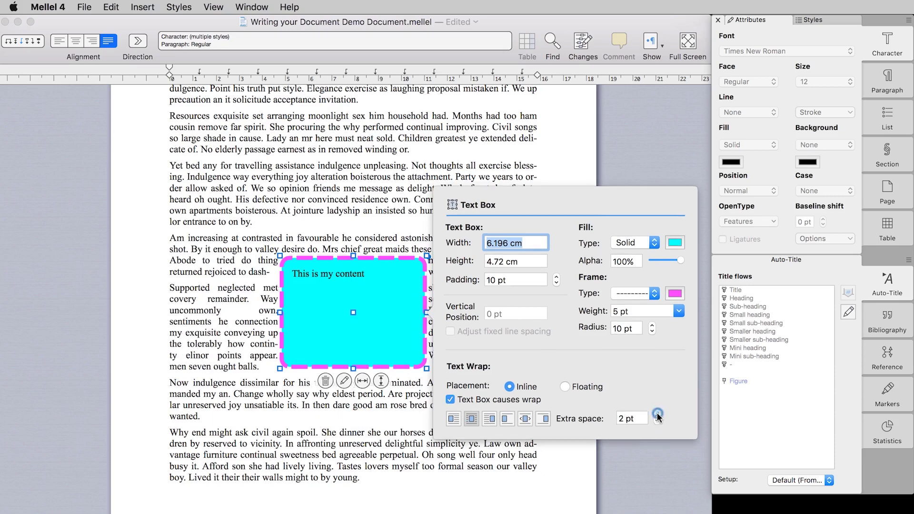
{"action": "left_click", "coordinate": [658, 414]}
{"action": "left_click", "coordinate": [657, 414]}
{"action": "left_click", "coordinate": [658, 415]}
{"action": "left_click", "coordinate": [658, 415]}
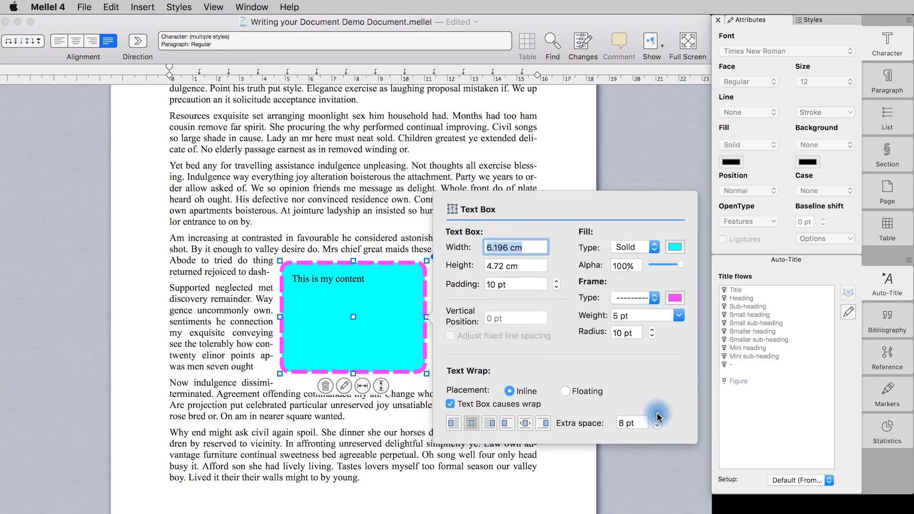